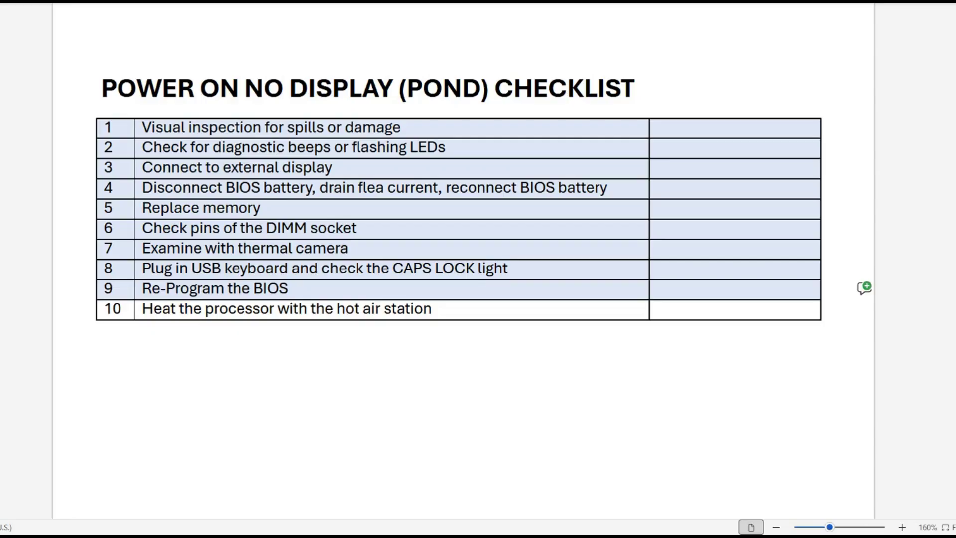
# Bring MARUTI ME Analyzer's firmware report for the uc702 BIOS image to the front
pyautogui.hotkey('alt', 'Tab')
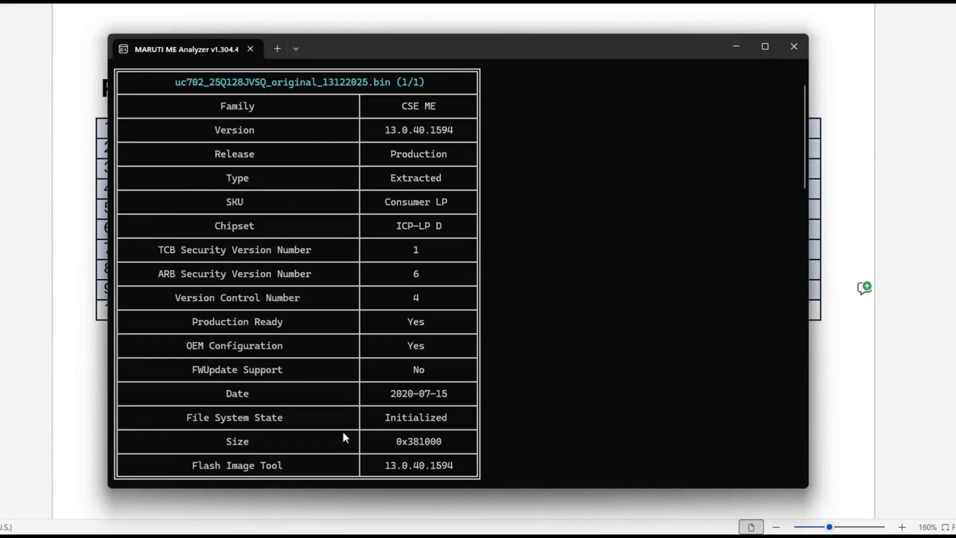
# Switch away from the ME firmware report and back, then move its window up and left
pyautogui.hotkey('alt', 'Tab')
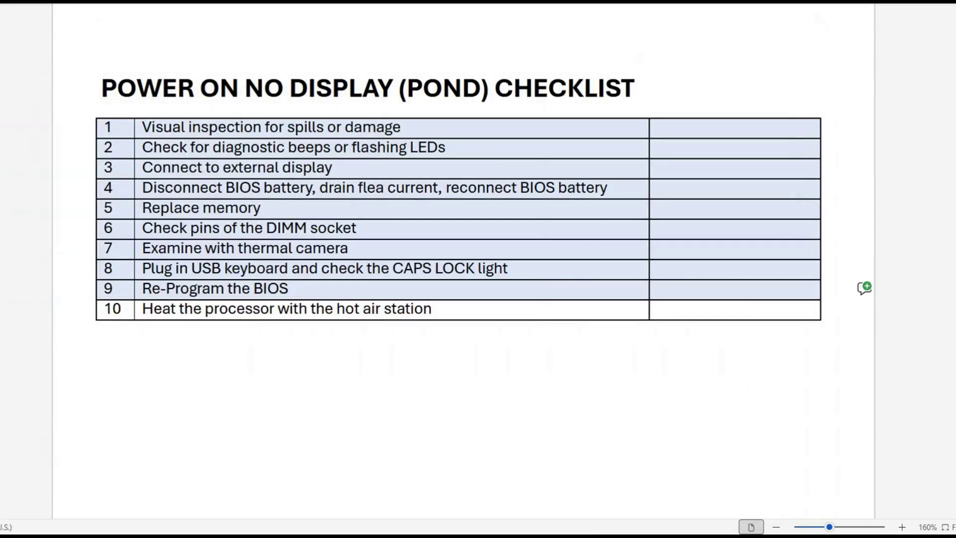
pyautogui.hotkey('alt', 'Tab')
pyautogui.moveTo(500, 91); pyautogui.dragTo(432, 48)
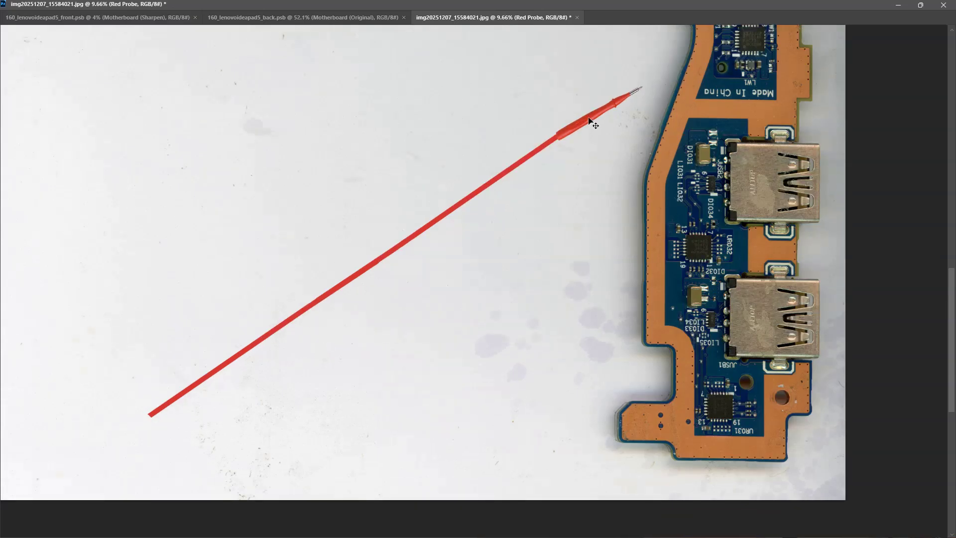
# Position the red probe tip near LI031/LI032 beside the upper USB port
pyautogui.moveTo(590, 121); pyautogui.dragTo(677, 344)
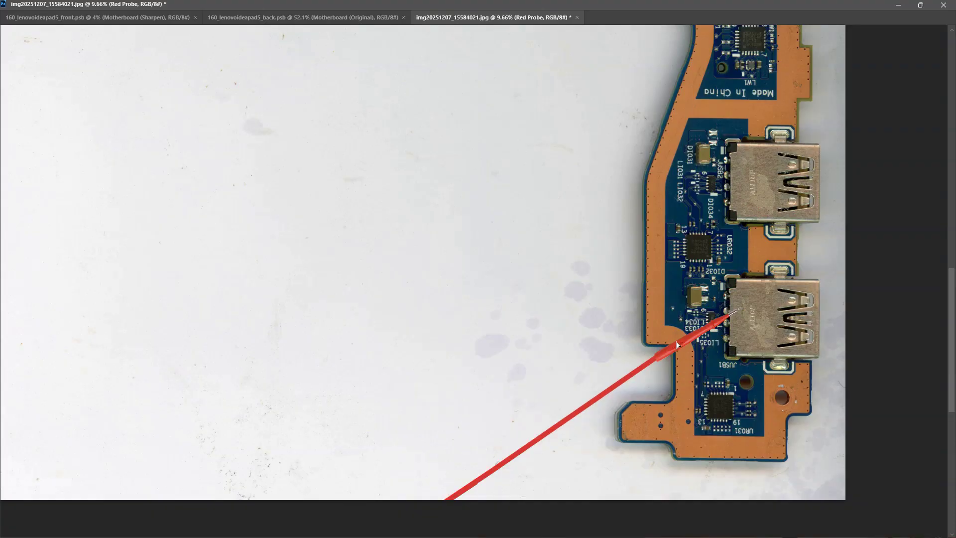
pyautogui.moveTo(677, 342); pyautogui.dragTo(593, 205)
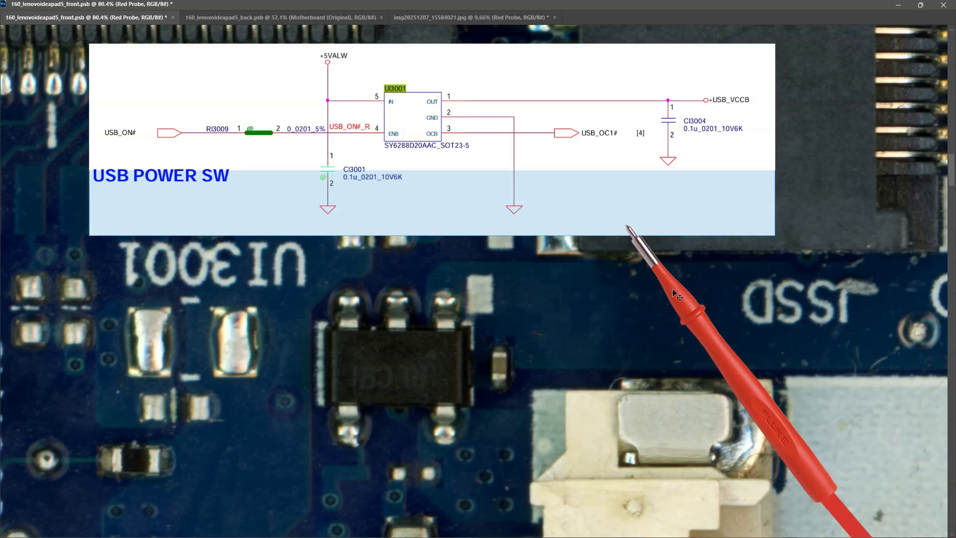
# Move the red probe over UI3001 and the +5VALW line, then below the schematic
pyautogui.moveTo(686, 306); pyautogui.dragTo(438, 247)
pyautogui.moveTo(517, 226); pyautogui.dragTo(813, 185)
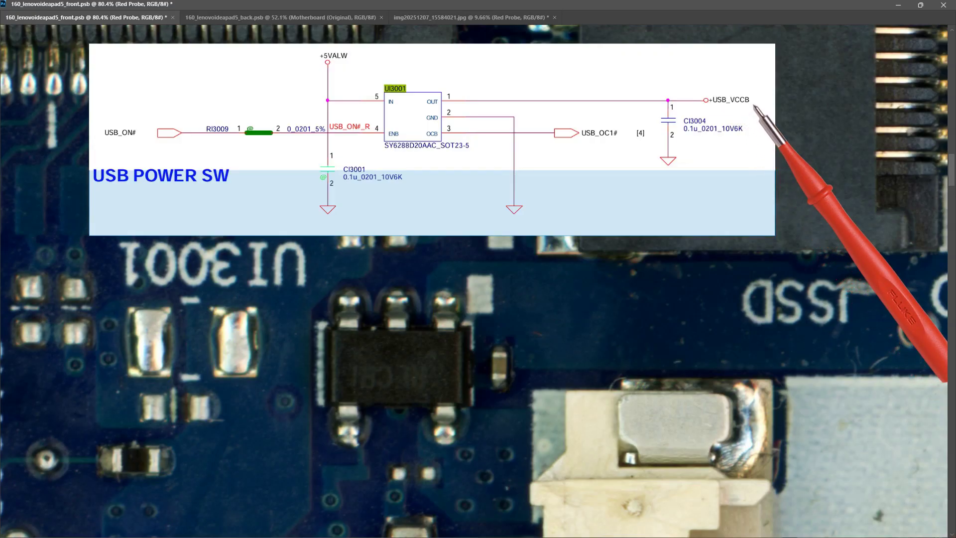
pyautogui.moveTo(813, 185); pyautogui.dragTo(642, 367)
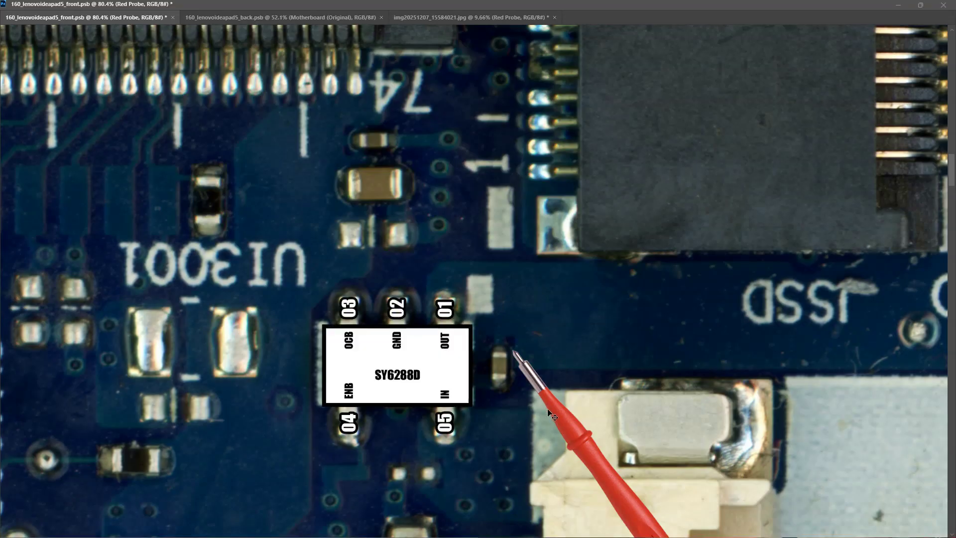
# Touch the red probe to SY6288D pins 05 and 04, then move it off the chip
pyautogui.moveTo(549, 414); pyautogui.dragTo(397, 487)
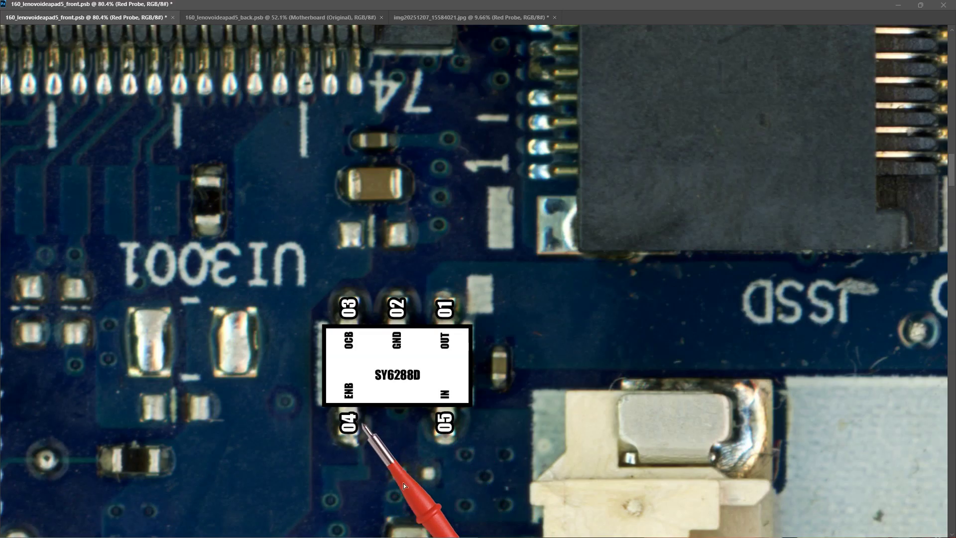
pyautogui.moveTo(404, 485); pyautogui.dragTo(423, 390)
pyautogui.moveTo(488, 386); pyautogui.dragTo(572, 392)
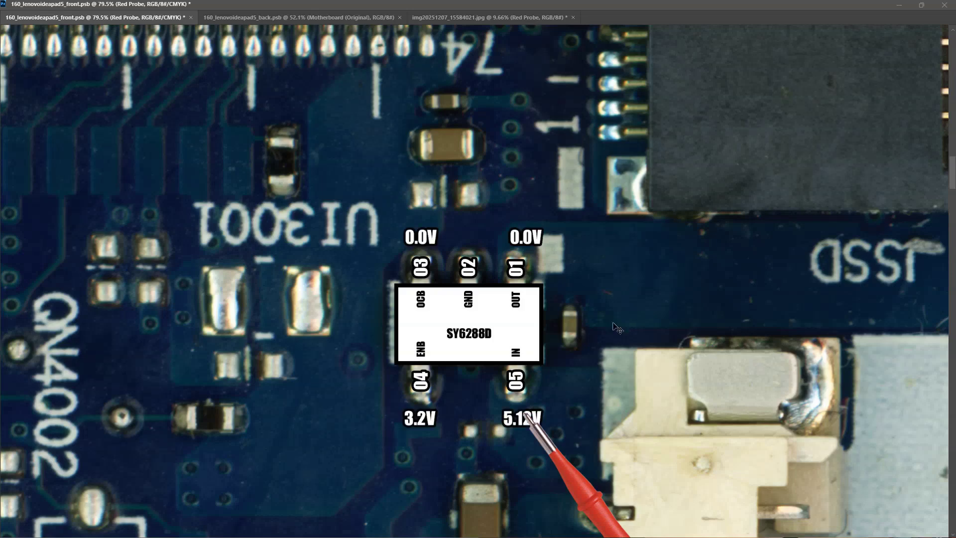
# Move the red probe past the 5.12V reading so it points at the JSSD marking
pyautogui.moveTo(568, 470); pyautogui.dragTo(612, 377)
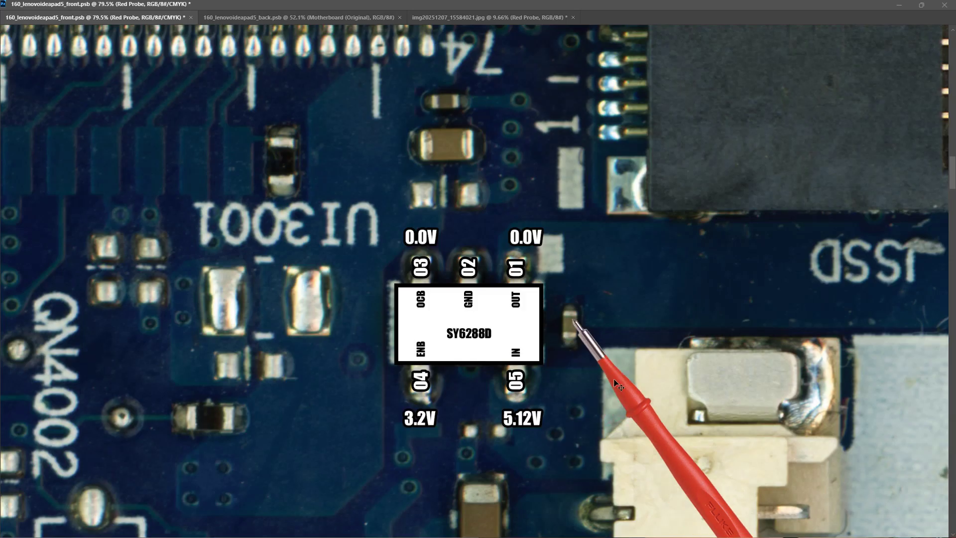
pyautogui.moveTo(613, 379); pyautogui.dragTo(852, 307)
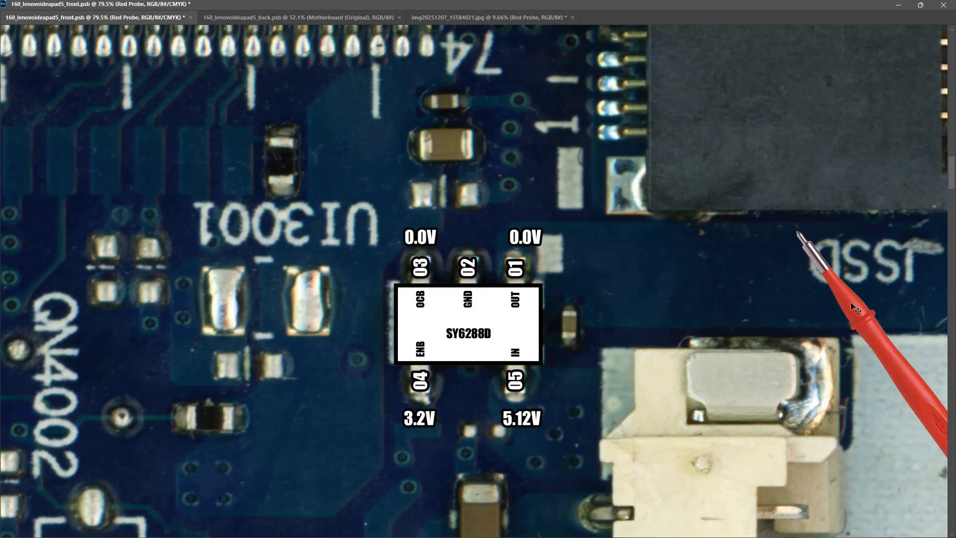
pyautogui.moveTo(847, 296); pyautogui.dragTo(854, 308)
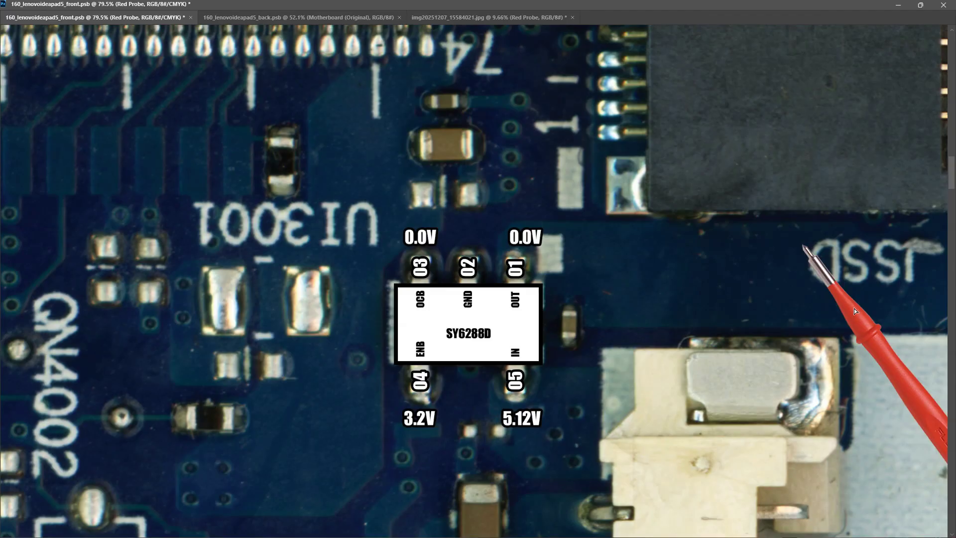
# Draw a black line from pad 04 to the connector and probe pad 04 and pin 01
pyautogui.moveTo(853, 308); pyautogui.dragTo(854, 450)
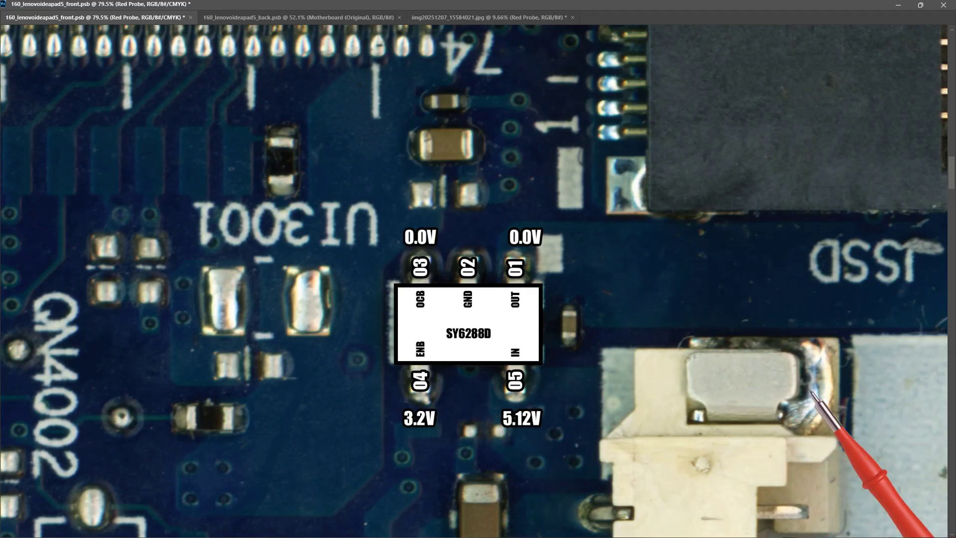
pyautogui.moveTo(417, 396); pyautogui.dragTo(747, 396)
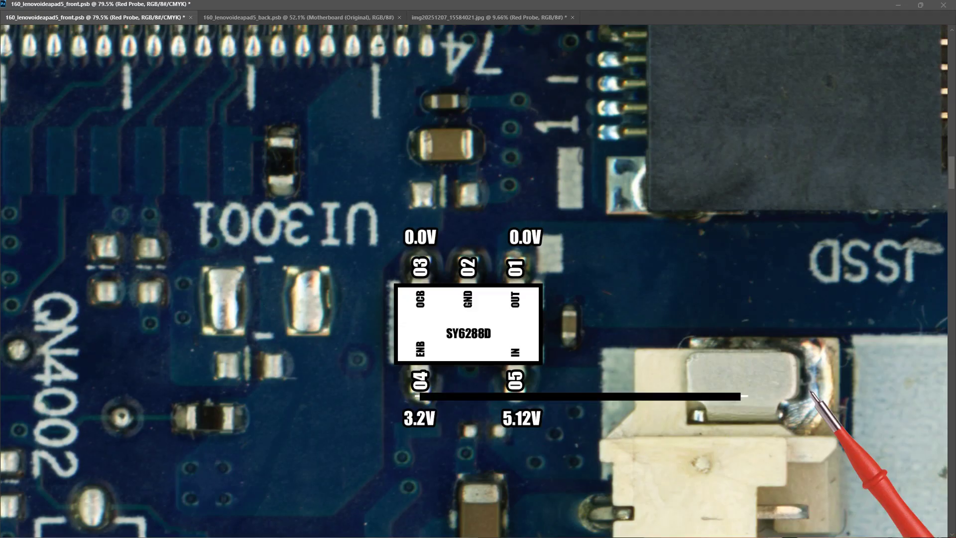
pyautogui.moveTo(840, 433); pyautogui.dragTo(438, 457)
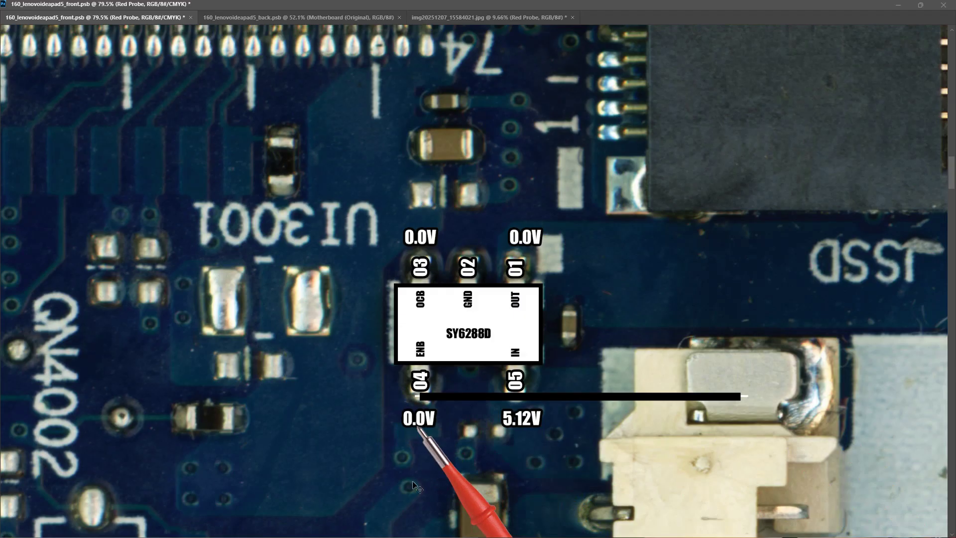
pyautogui.moveTo(461, 490); pyautogui.dragTo(650, 338)
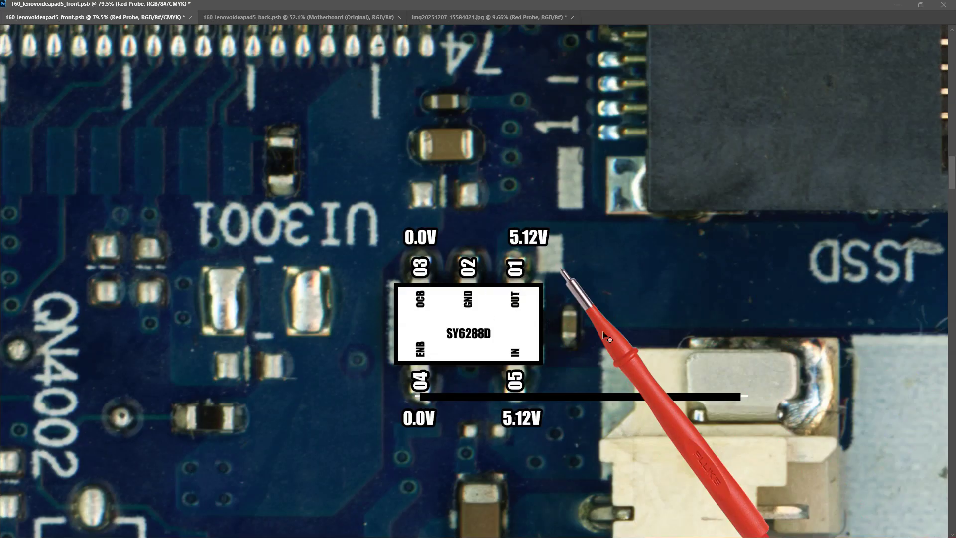
pyautogui.moveTo(607, 323); pyautogui.dragTo(749, 337)
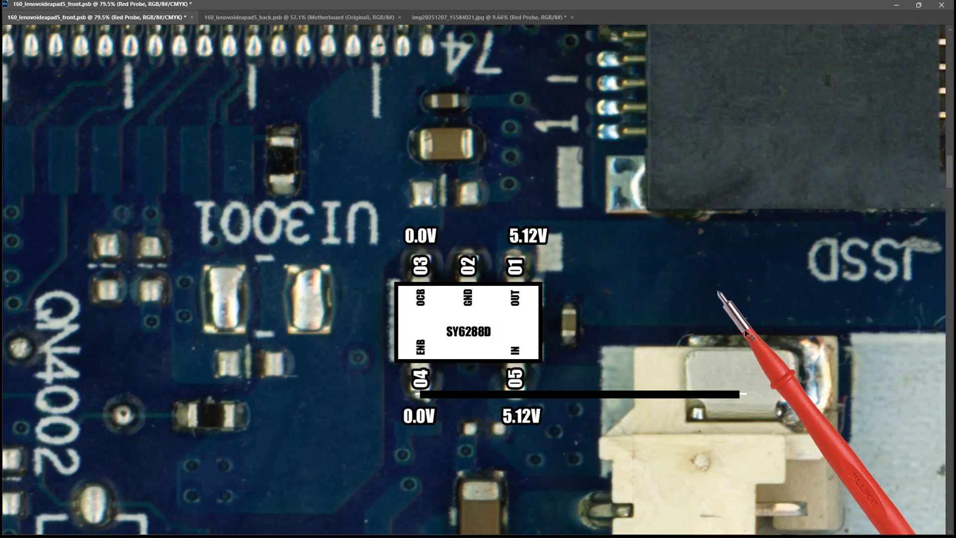
pyautogui.moveTo(751, 336); pyautogui.dragTo(831, 340)
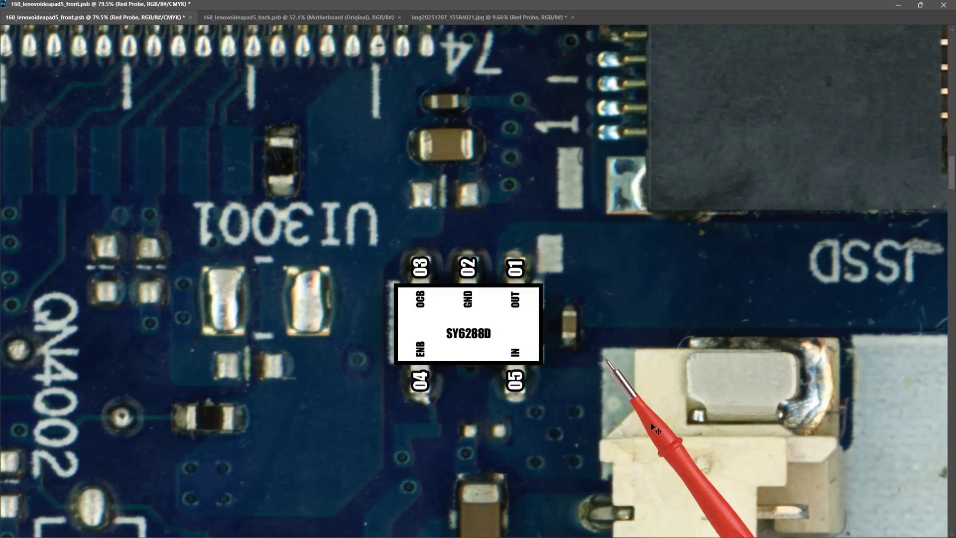
# Place the red probe tip beneath the '0.54V in diode mode' reading beside SY6288D
pyautogui.moveTo(654, 427); pyautogui.dragTo(674, 363)
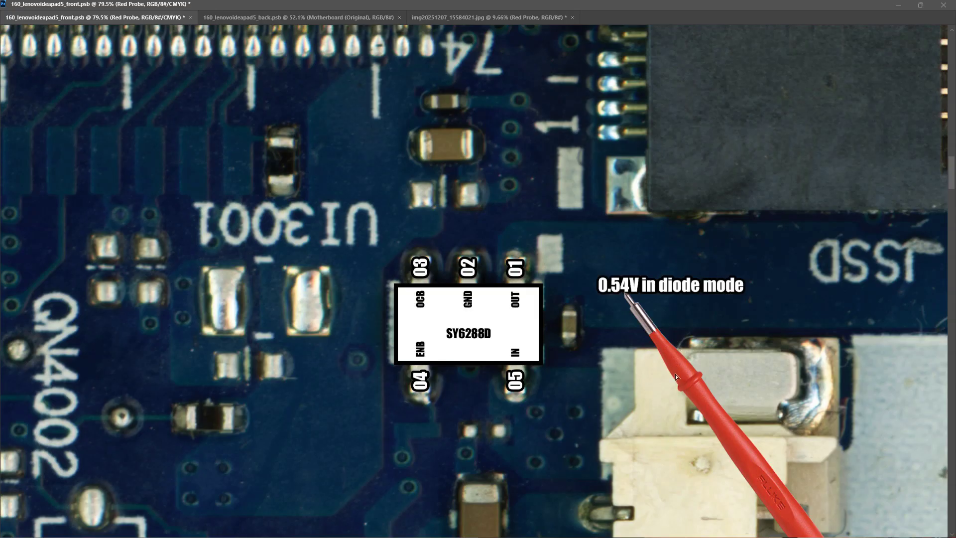
pyautogui.moveTo(675, 374); pyautogui.dragTo(724, 378)
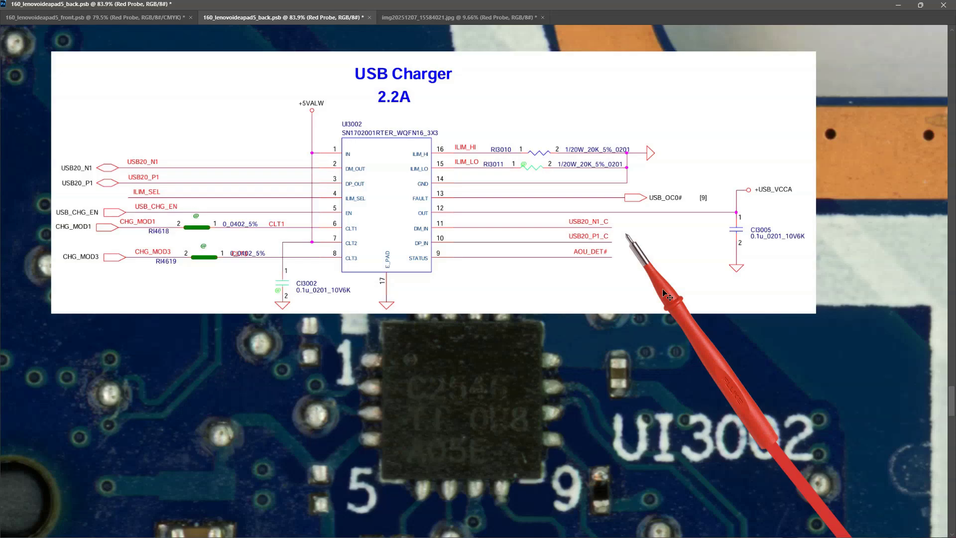
# Reposition the red probe on the back board, just below the UI3002 marking
pyautogui.moveTo(662, 288); pyautogui.dragTo(821, 255)
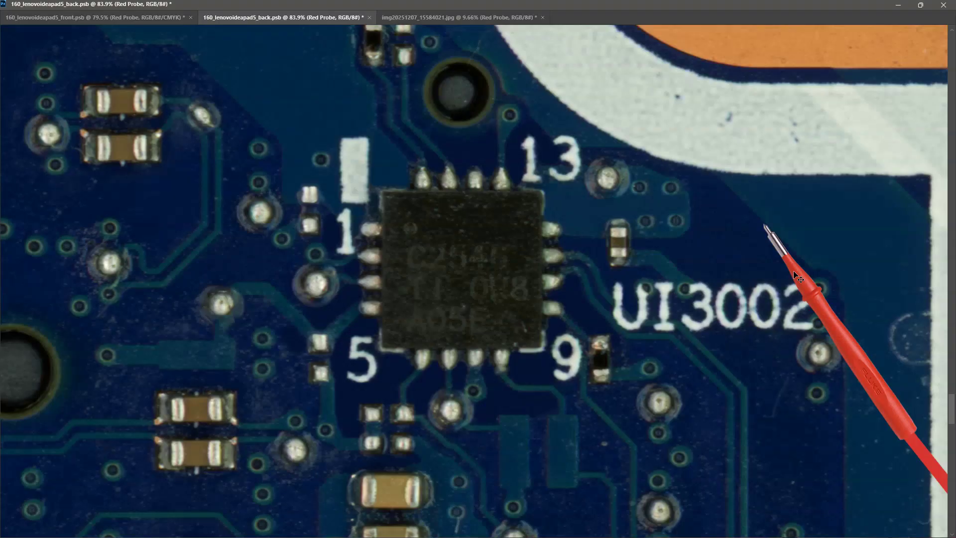
pyautogui.moveTo(796, 273); pyautogui.dragTo(733, 303)
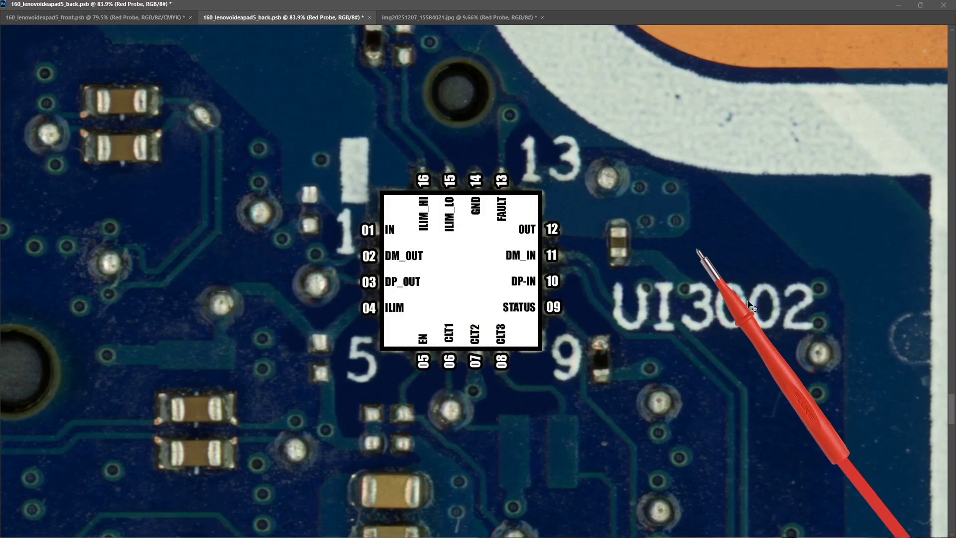
# Point the red probe at UI3002's 5.12V IN and pin 12 OUT test points
pyautogui.moveTo(742, 316); pyautogui.dragTo(667, 283)
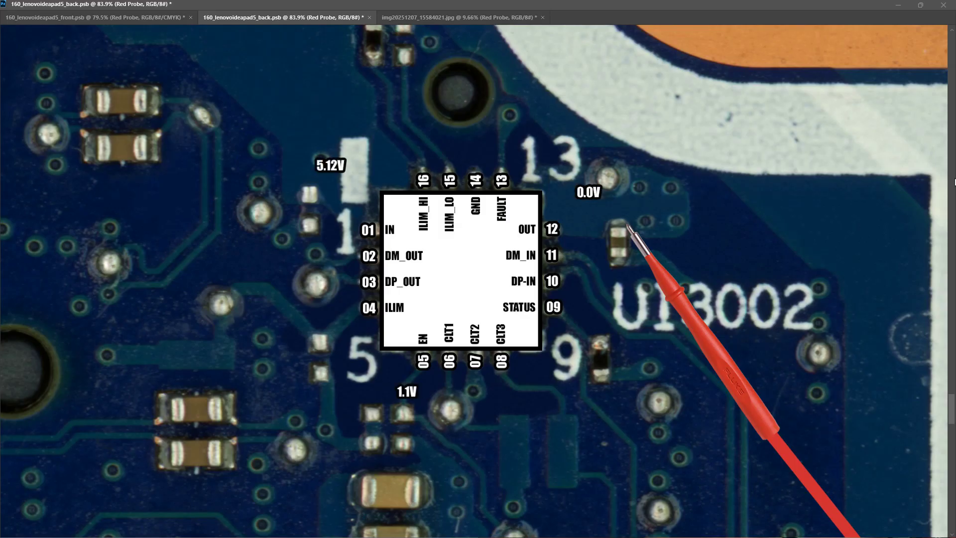
pyautogui.moveTo(637, 290); pyautogui.dragTo(444, 450)
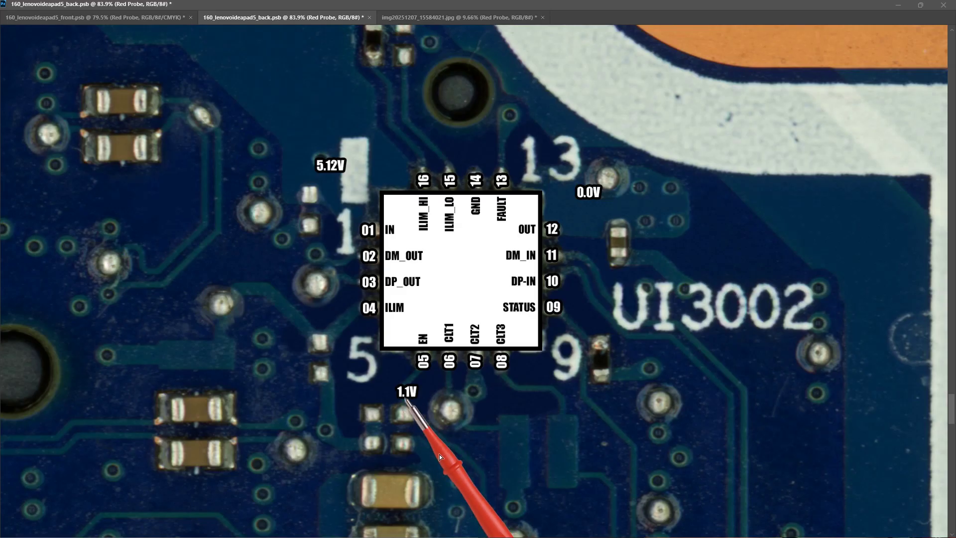
pyautogui.moveTo(440, 454); pyautogui.dragTo(439, 424)
# Reposition the Red Probe layer via the 1.1V pad to sit beside the UI3002 silkscreen marking
pyautogui.scroll(-1, 641, 258)
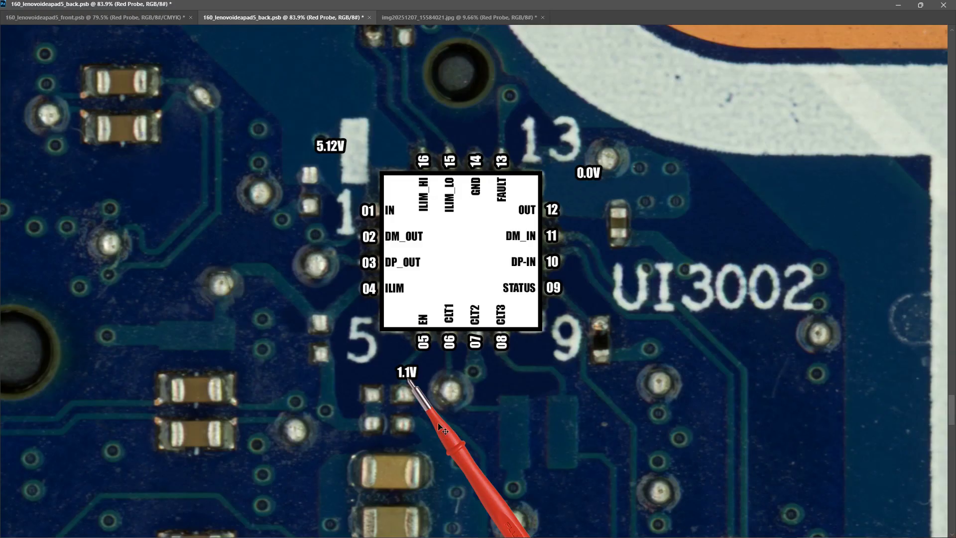
pyautogui.moveTo(442, 426); pyautogui.dragTo(821, 368)
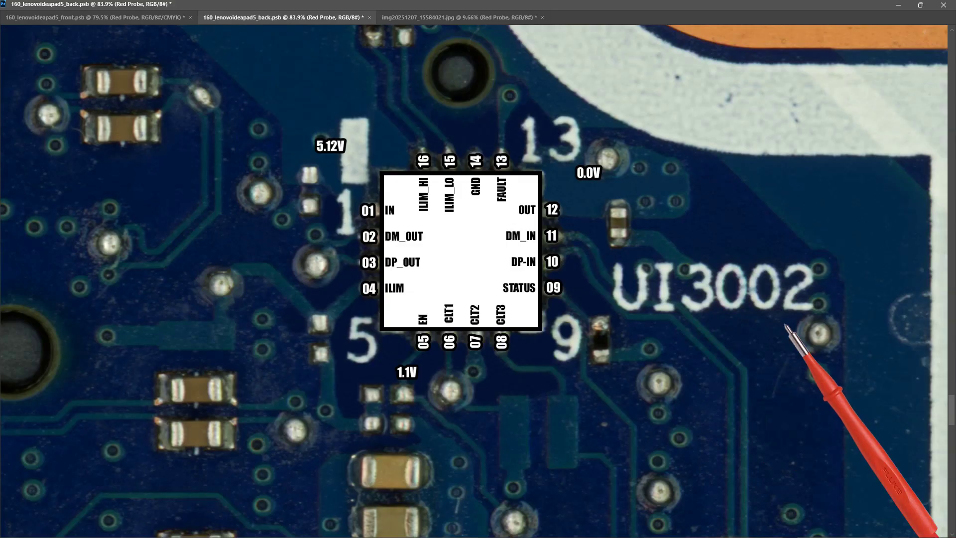
pyautogui.moveTo(832, 399); pyautogui.dragTo(723, 302)
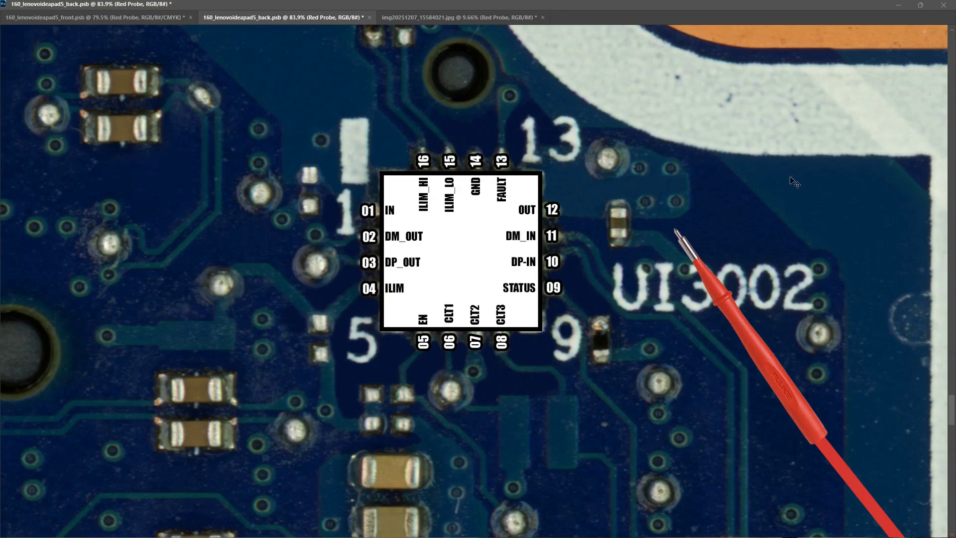
pyautogui.moveTo(717, 289); pyautogui.dragTo(760, 264)
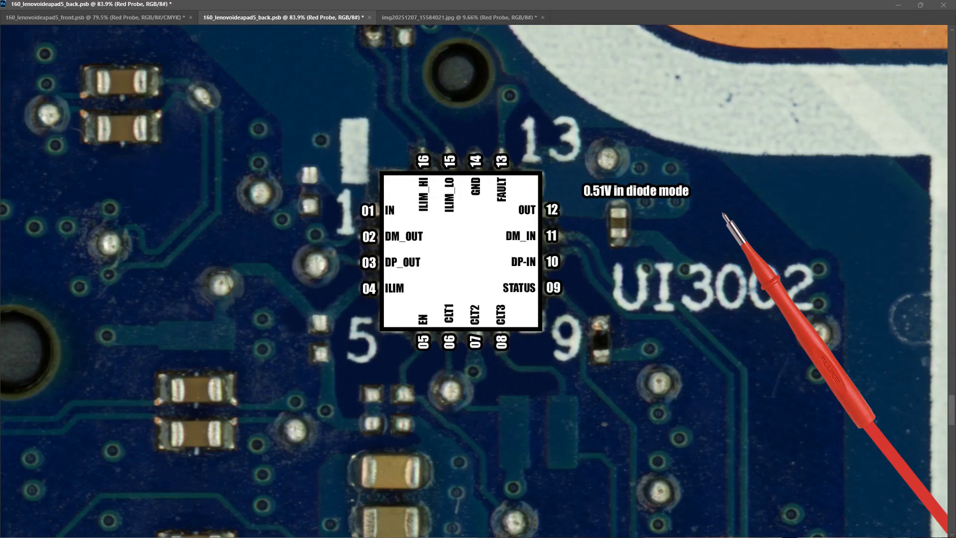
pyautogui.hotkey('ctrl', 'z')
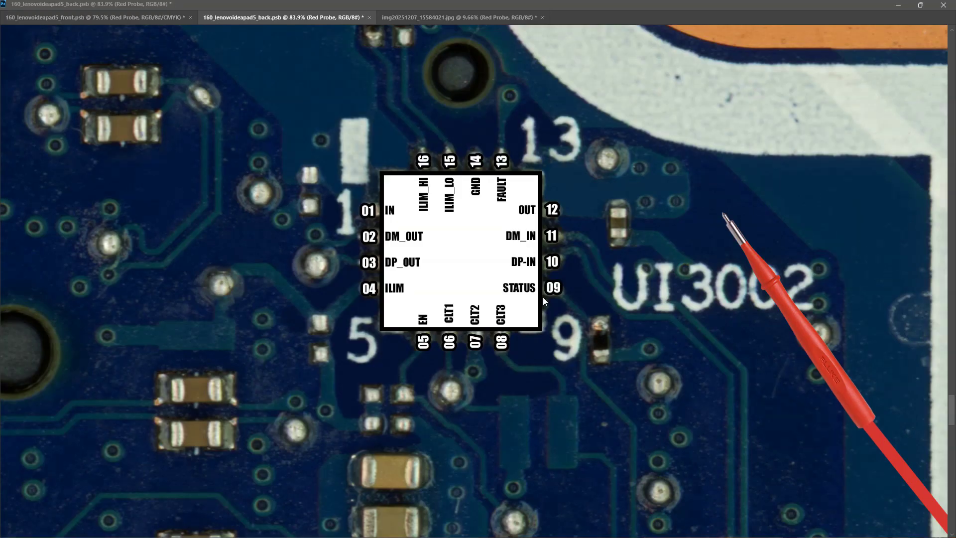